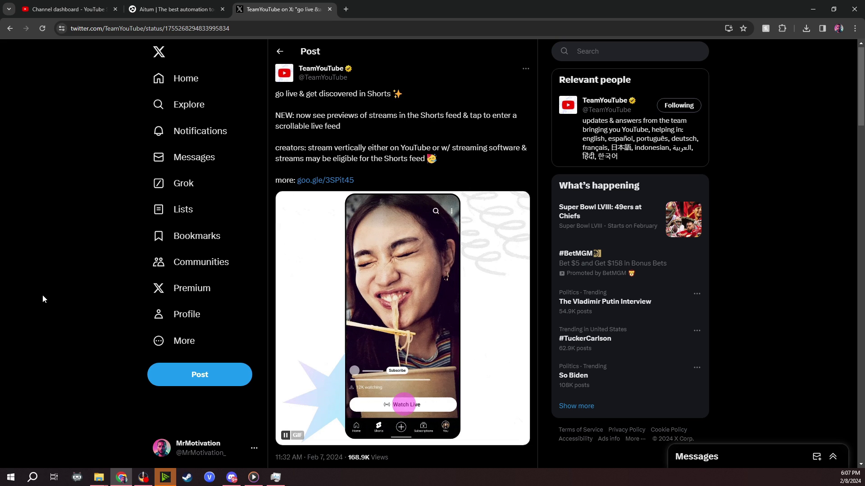
# Step: Show the Aitum Vertical download page for OBS 29 or higher, then bring OBS 29.1.3 forward
pyautogui.click(167, 10)
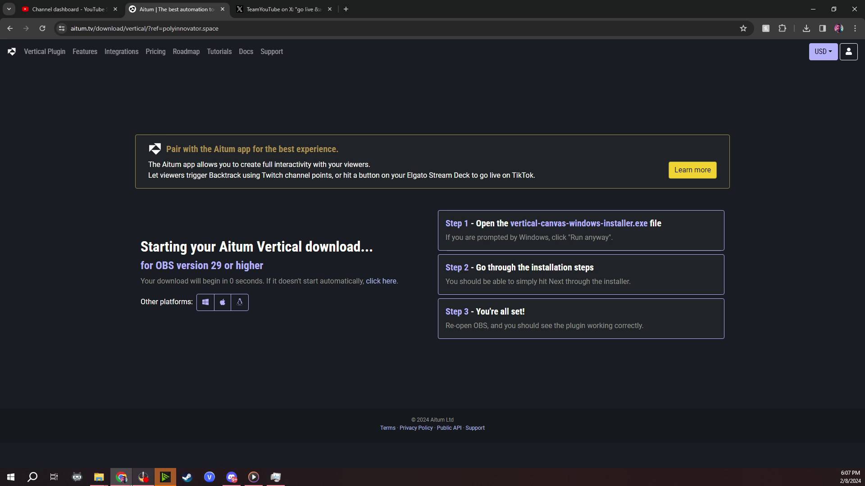
pyautogui.click(143, 478)
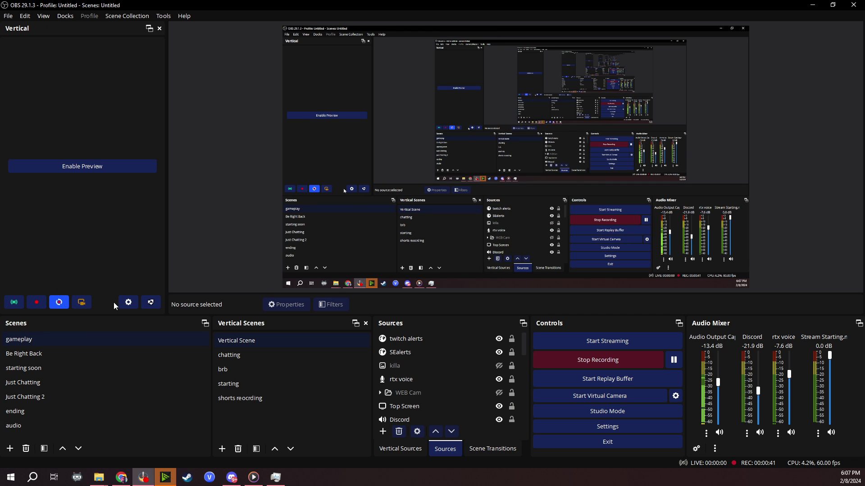
# Step: Enable the vertical canvas preview and check Output 1 streams to rtmp://a.rtmp.youtube.com/live2
pyautogui.click(83, 167)
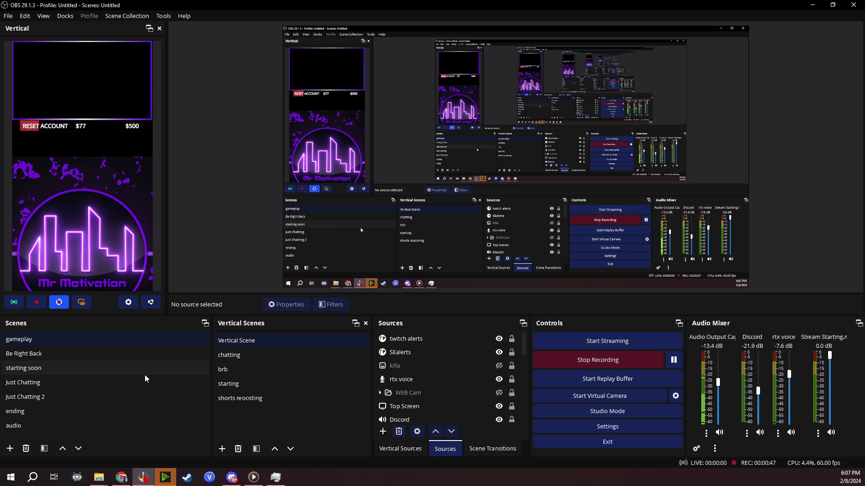
pyautogui.click(128, 302)
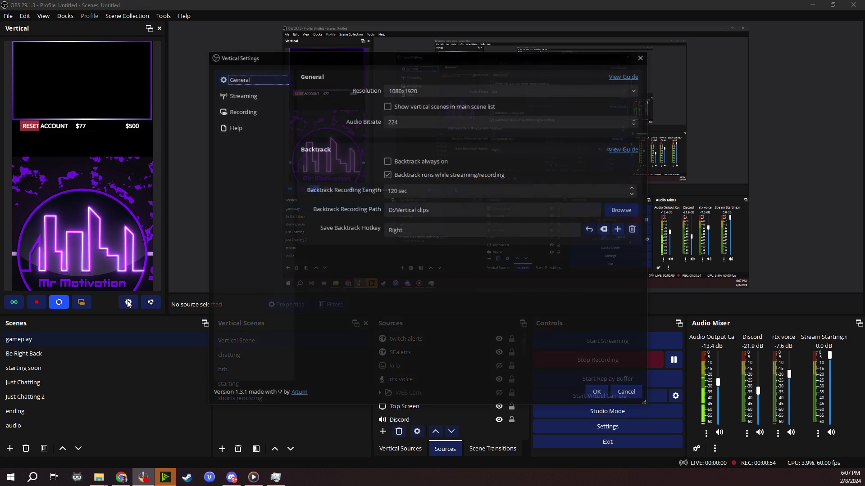
pyautogui.click(241, 95)
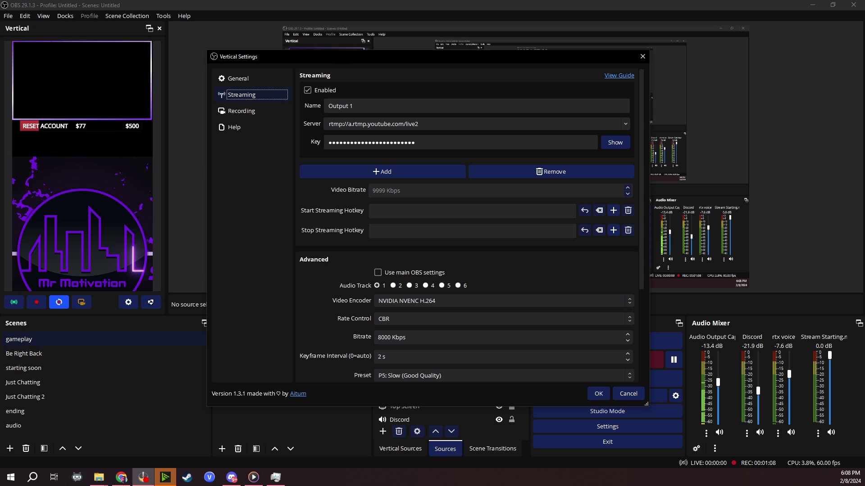
pyautogui.hotkey('alt', 'Tab')
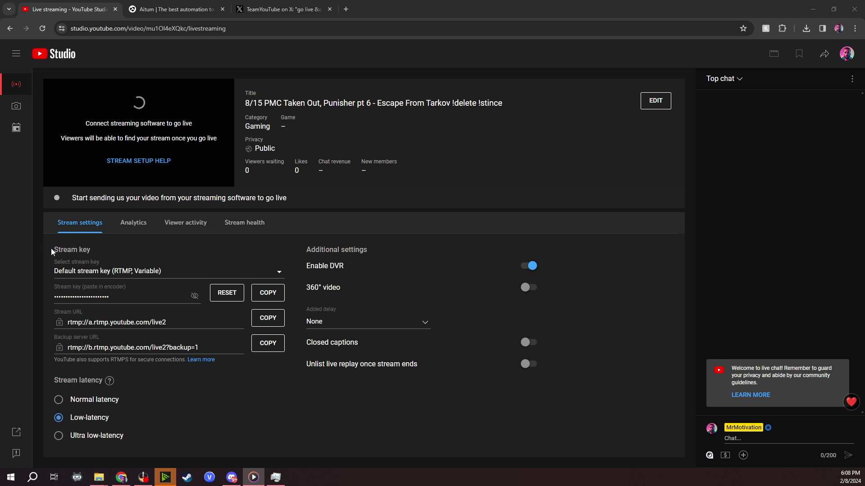
# Step: Choose Create new stream key from the Select stream key list
pyautogui.click(280, 274)
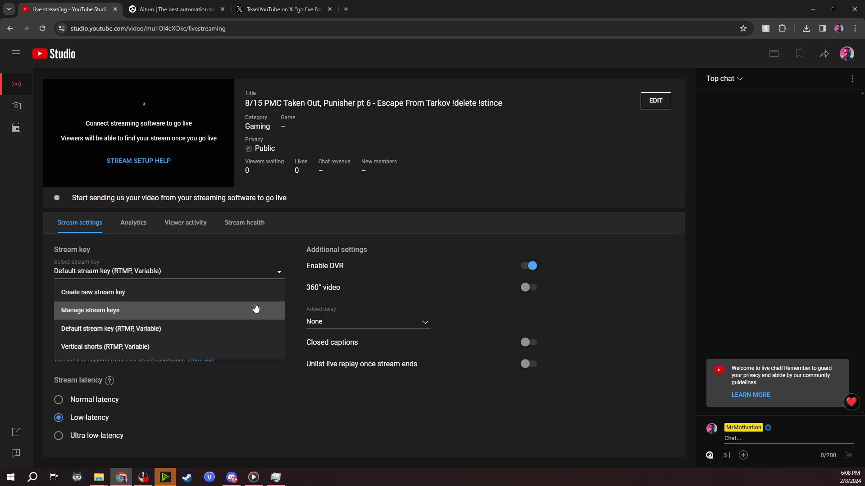
pyautogui.click(233, 292)
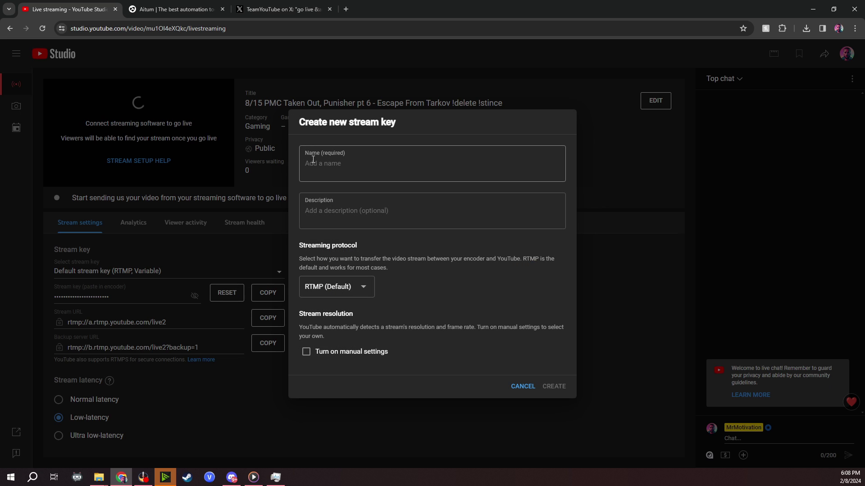
# Step: Name the new key 'vertivcal shorts', describe it 'dadadada', and keep RTMP (Default) protocol
pyautogui.write('vertivcal shorts')
pyautogui.click(317, 216)
pyautogui.write('dadadada')
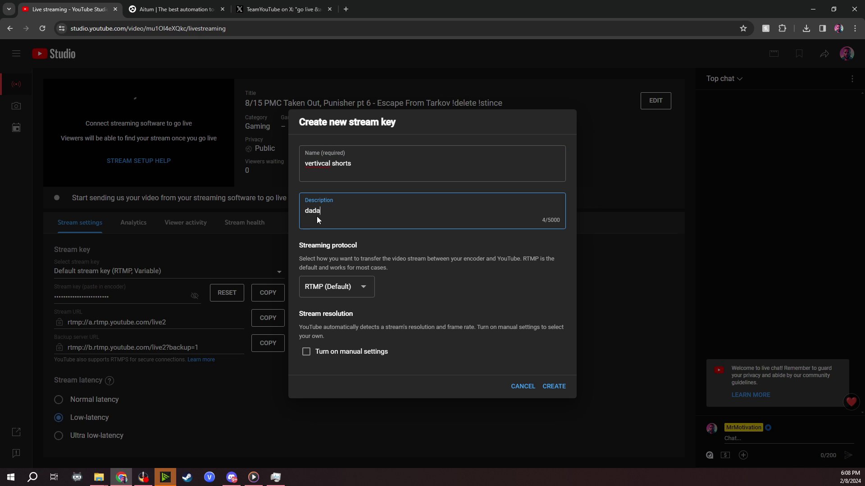
pyautogui.click(365, 288)
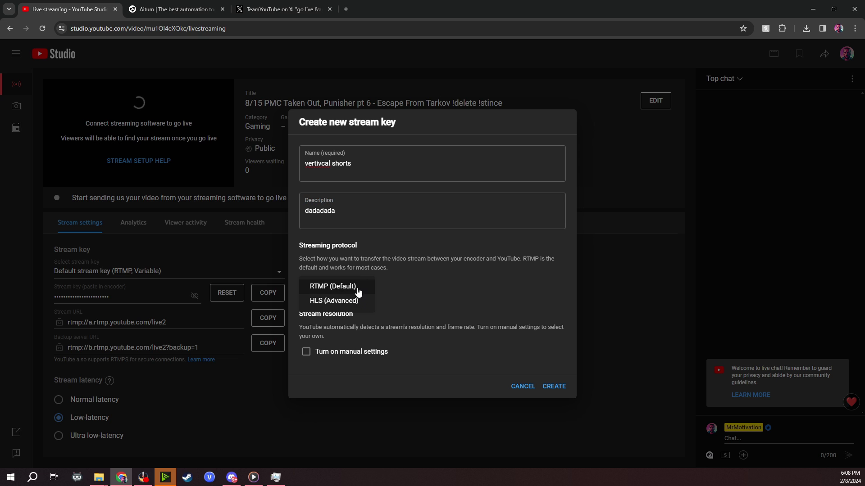
pyautogui.click(354, 290)
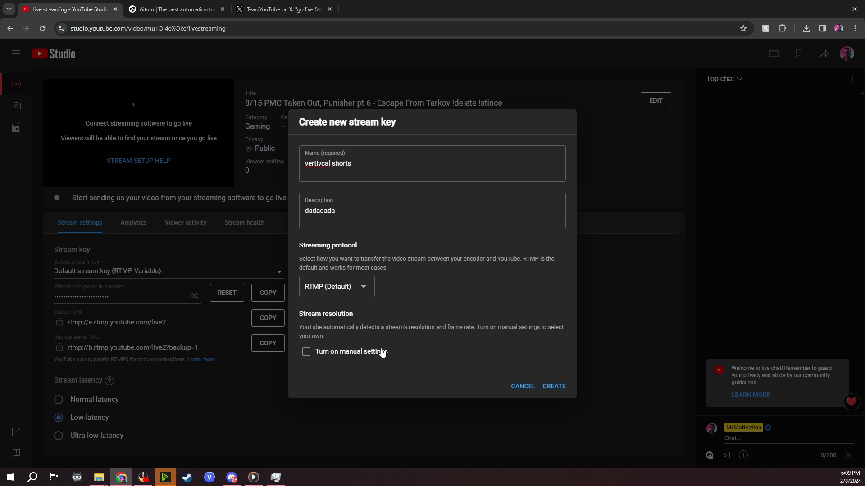
# Step: Use the Vertical shorts (RTMP, Variable) key for the stream and copy it to the clipboard
pyautogui.click(530, 387)
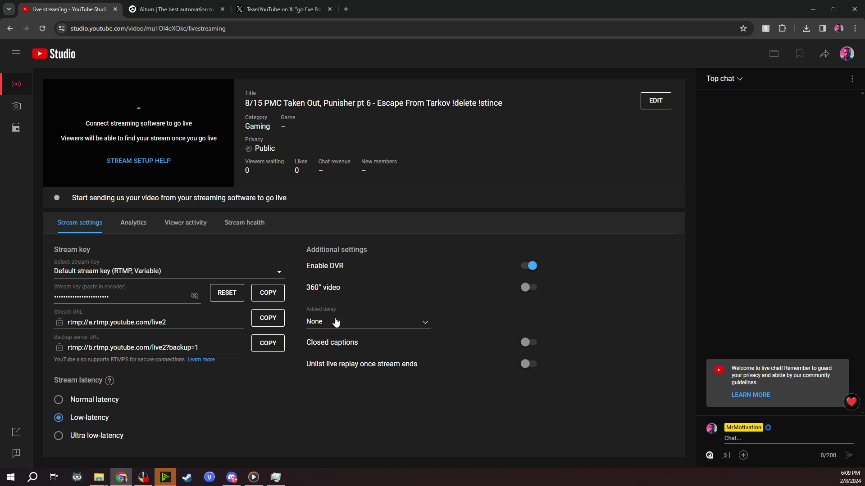
pyautogui.click(276, 274)
pyautogui.click(106, 345)
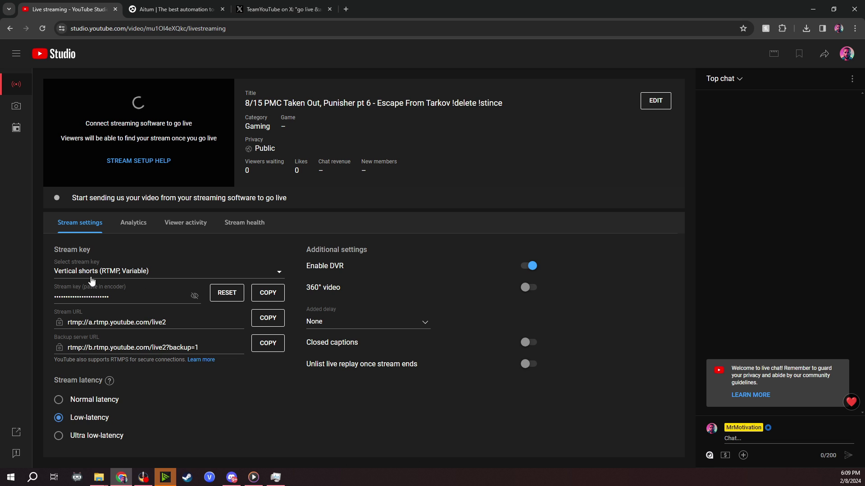
pyautogui.click(272, 295)
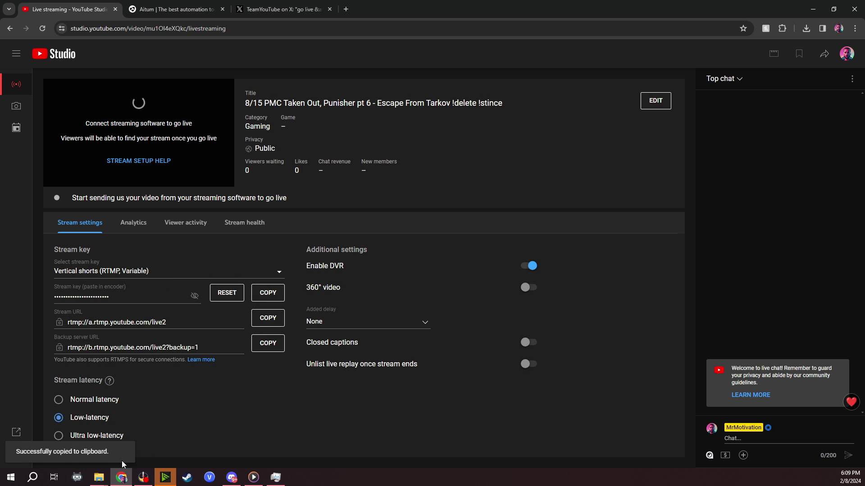
pyautogui.click(143, 478)
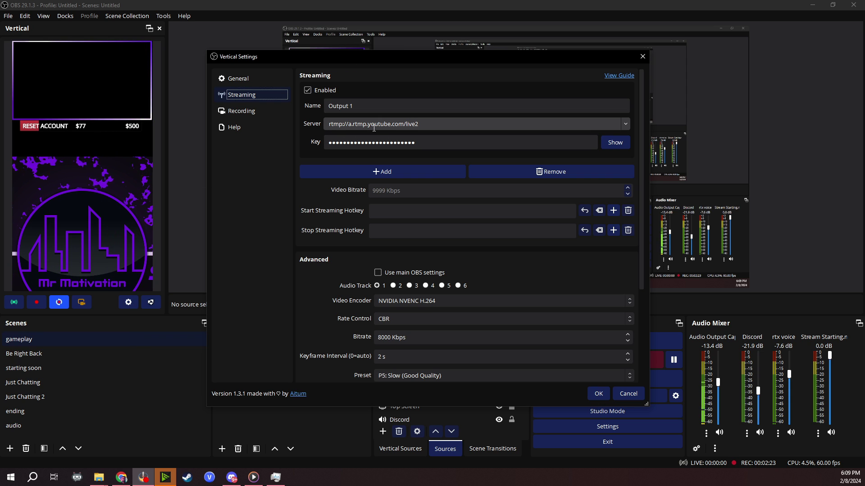
# Step: Enter the copied stream key for the vertical output, review its encoder options, and close Vertical Settings
pyautogui.click(427, 142)
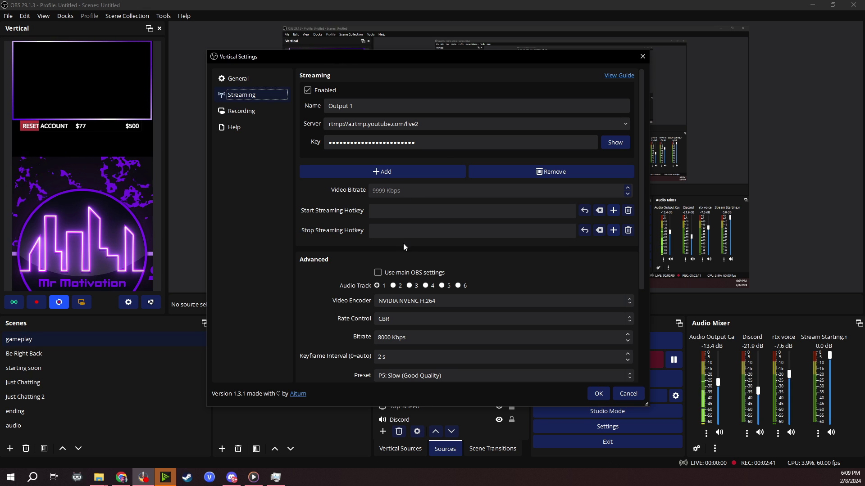
pyautogui.scroll(-1, 399, 253)
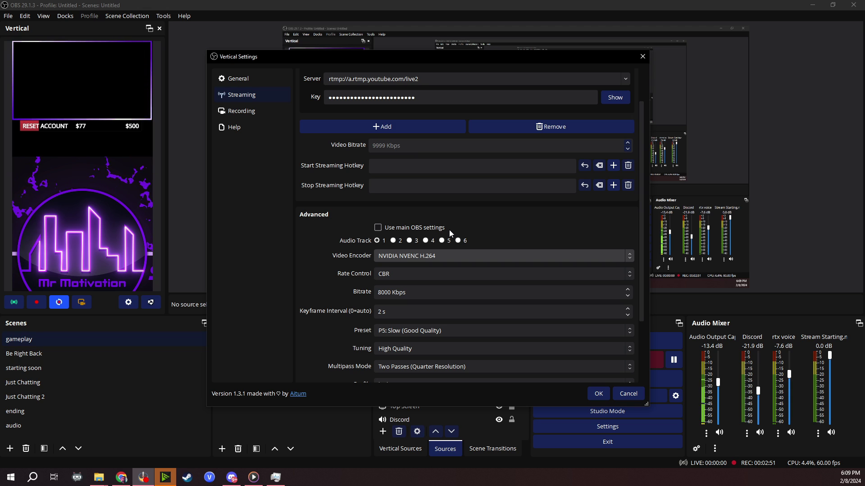
pyautogui.click(616, 395)
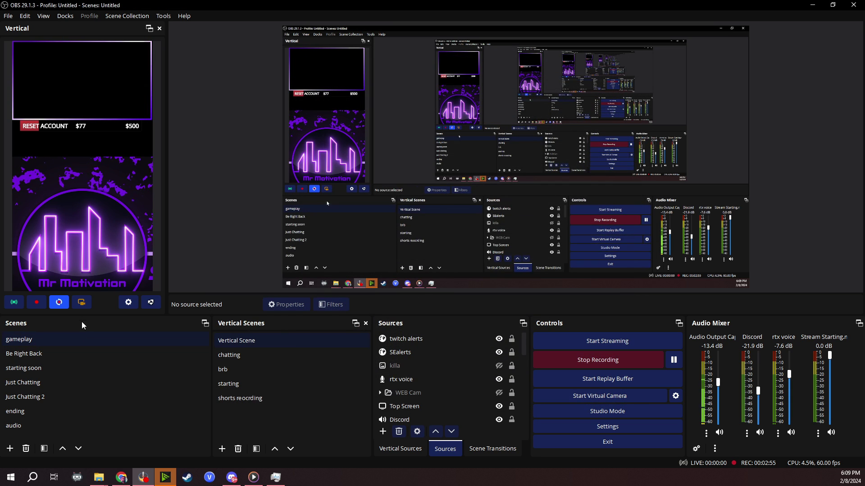
# Step: Open Studio in a second tab and set the current stream to the Default stream key (RTMP, Variable)
pyautogui.click(125, 478)
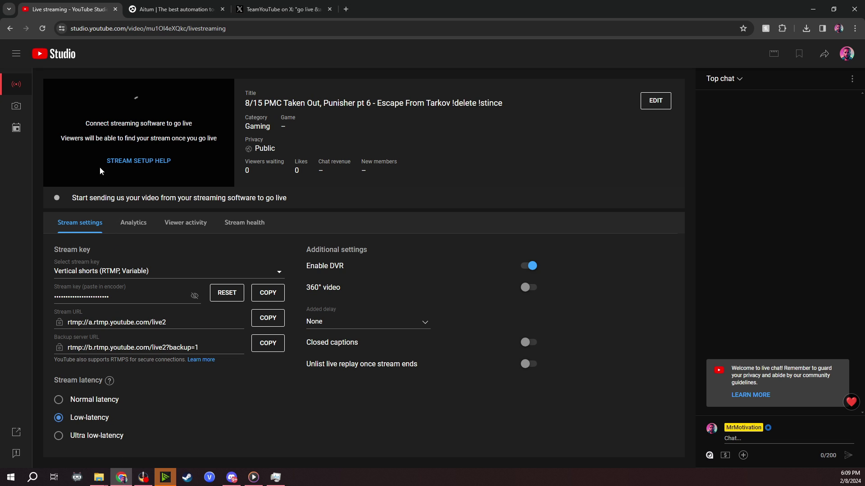
pyautogui.middleClick(62, 55)
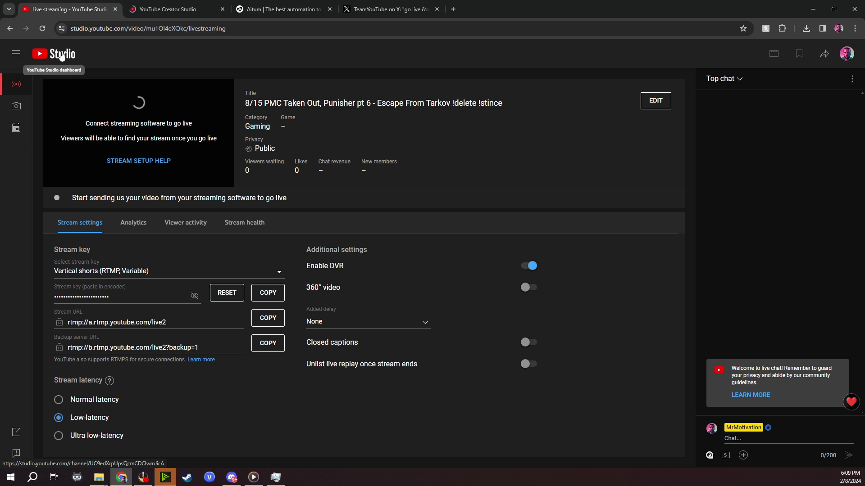
pyautogui.click(281, 271)
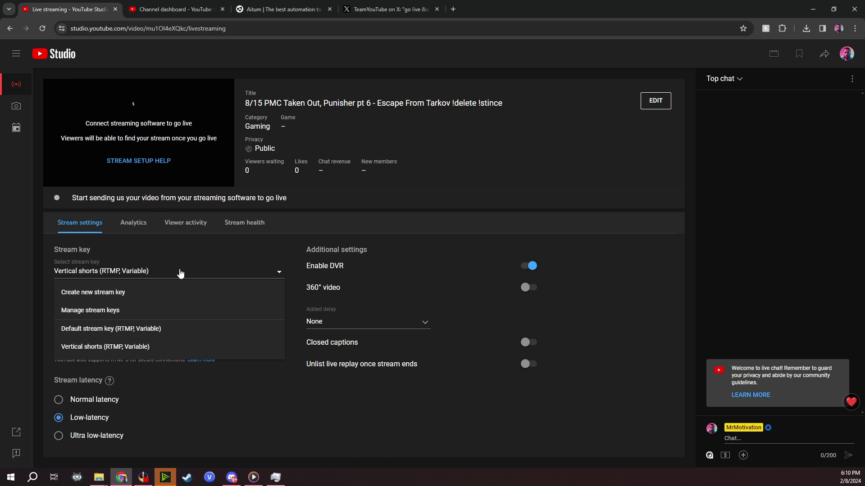
pyautogui.click(107, 326)
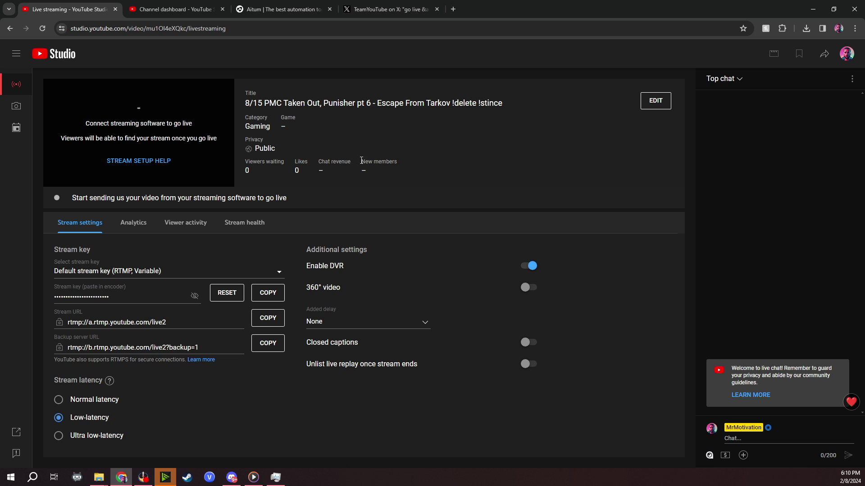
pyautogui.click(172, 9)
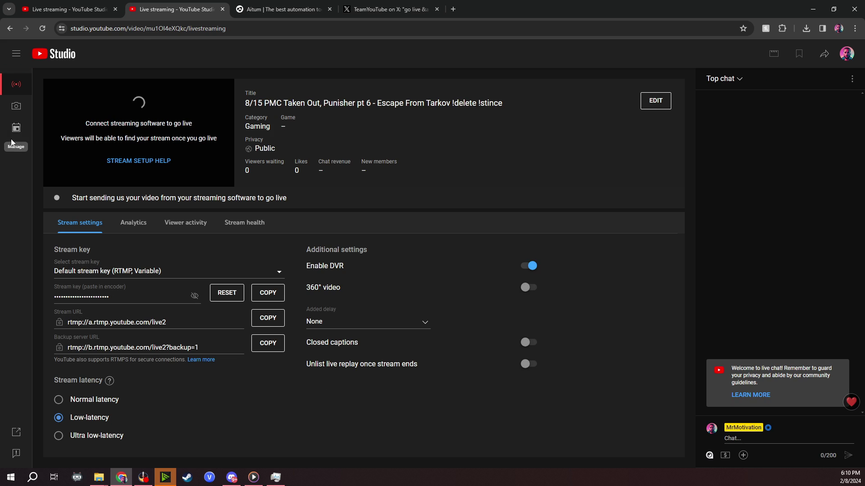
# Step: Schedule a new stream reusing the previous stream's settings and continue to Customization
pyautogui.click(16, 128)
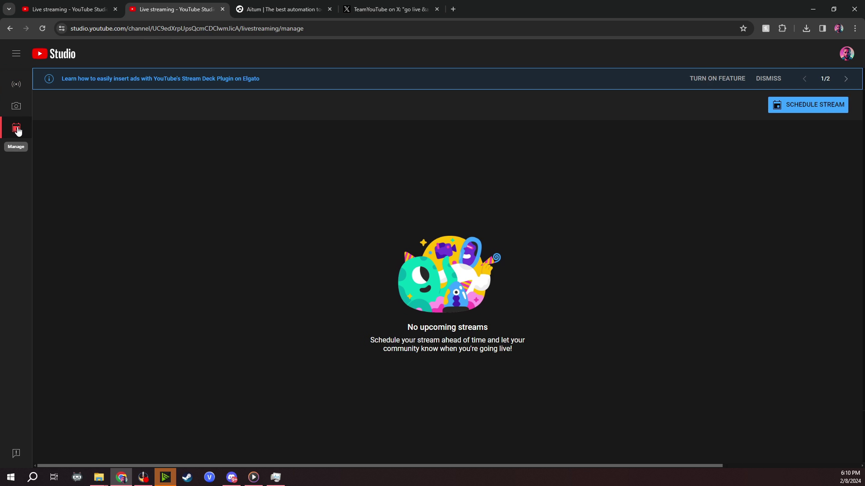
pyautogui.click(806, 111)
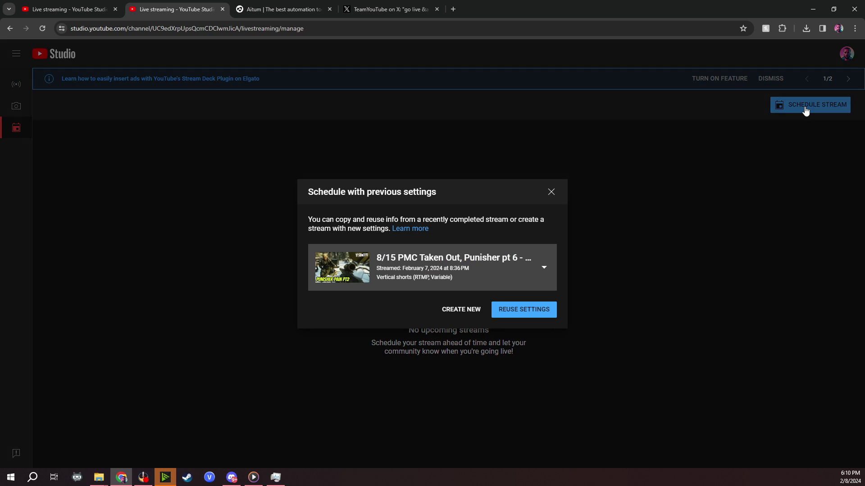
pyautogui.click(512, 314)
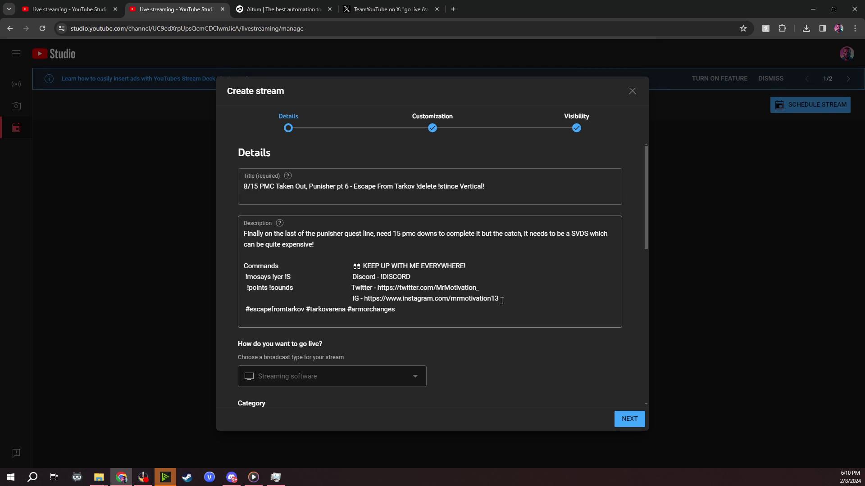
pyautogui.scroll(-7, 296, 283)
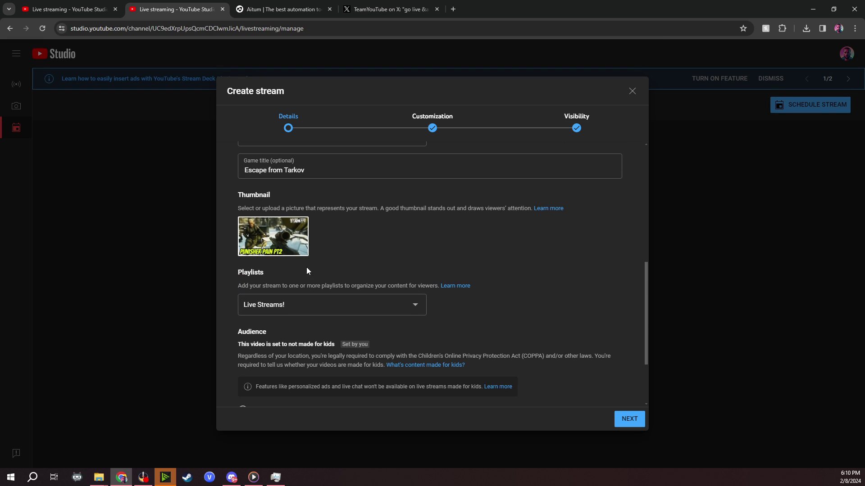
pyautogui.click(628, 418)
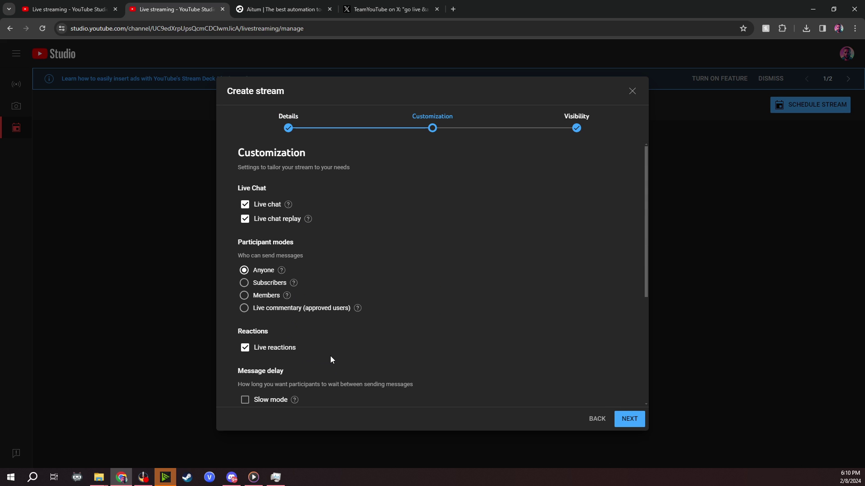
# Step: Leave live chat enabled and continue to the Visibility step
pyautogui.scroll(-3, 339, 358)
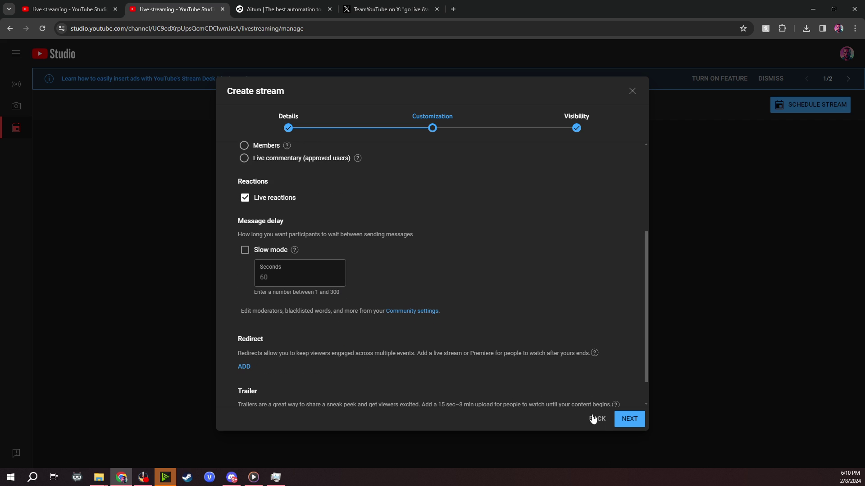
pyautogui.click(630, 419)
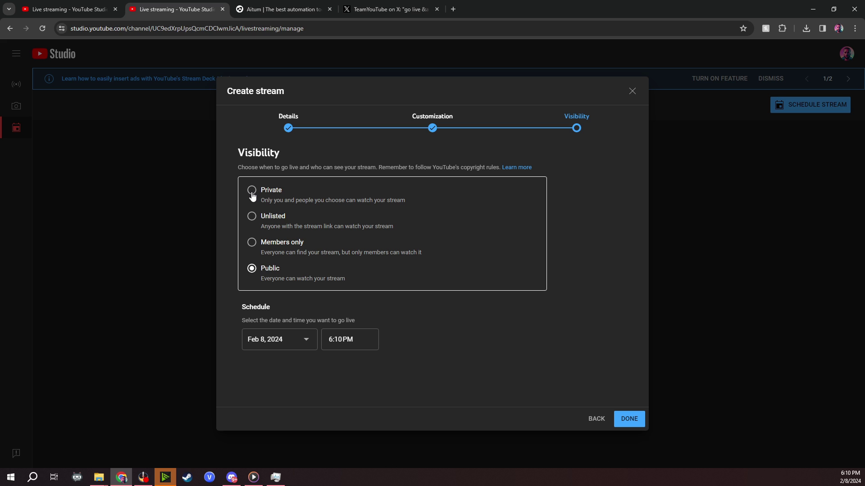
# Step: Schedule the public stream for 7:00 PM on Feb 8, 2024, then return to the original tab
pyautogui.click(342, 341)
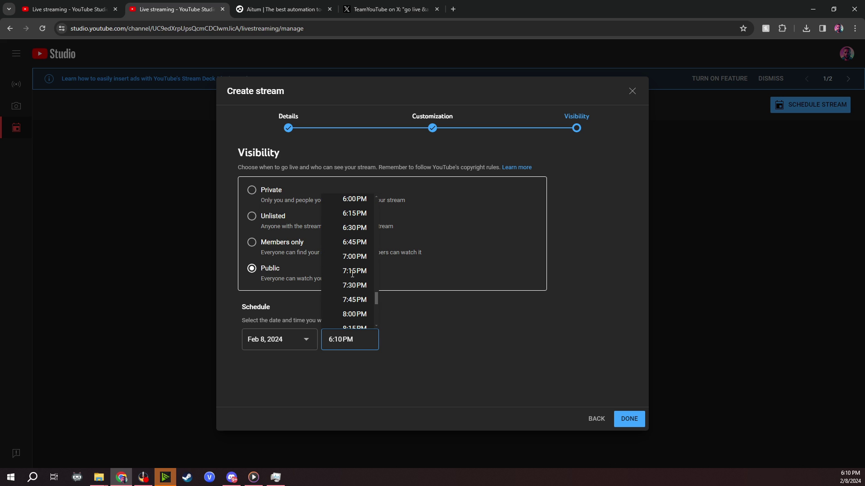
pyautogui.click(355, 257)
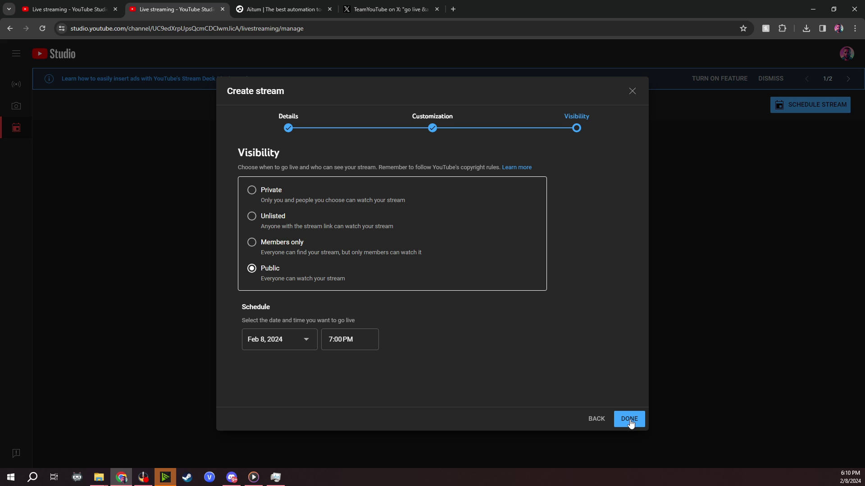
pyautogui.click(80, 10)
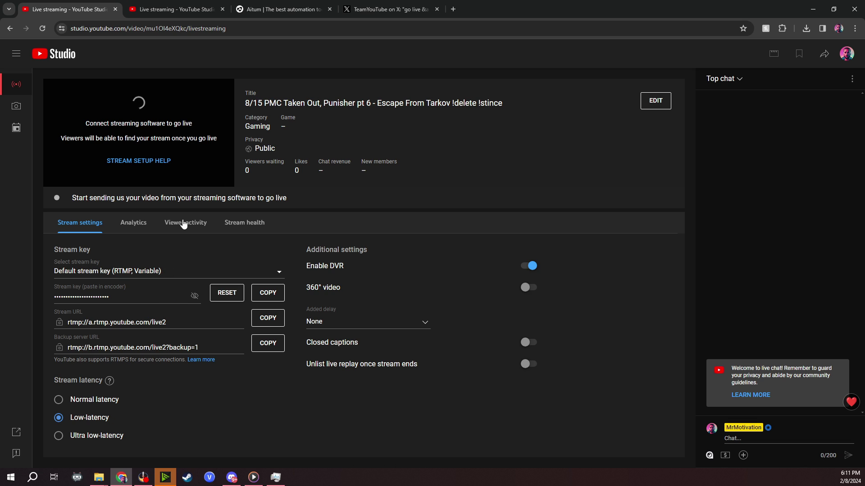
# Step: Finish creating the Feb 8, 7:00 PM vertical stream on the Vertical shorts key, then show OBS
pyautogui.click(168, 13)
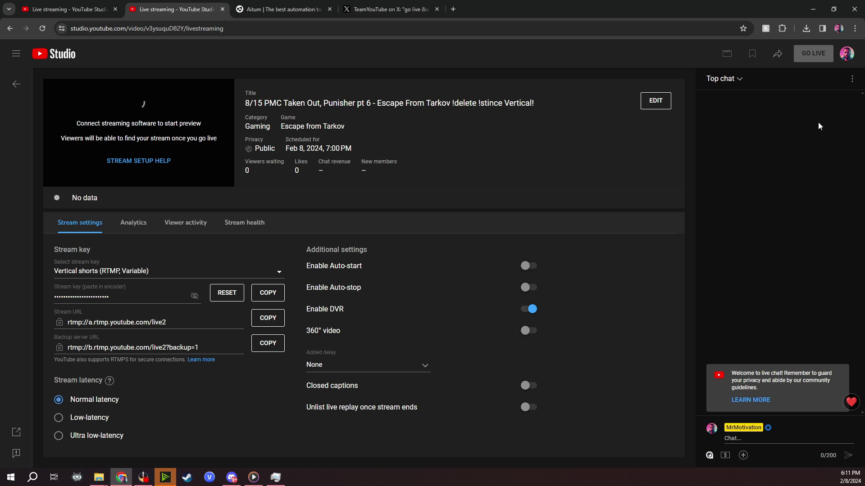
pyautogui.click(143, 478)
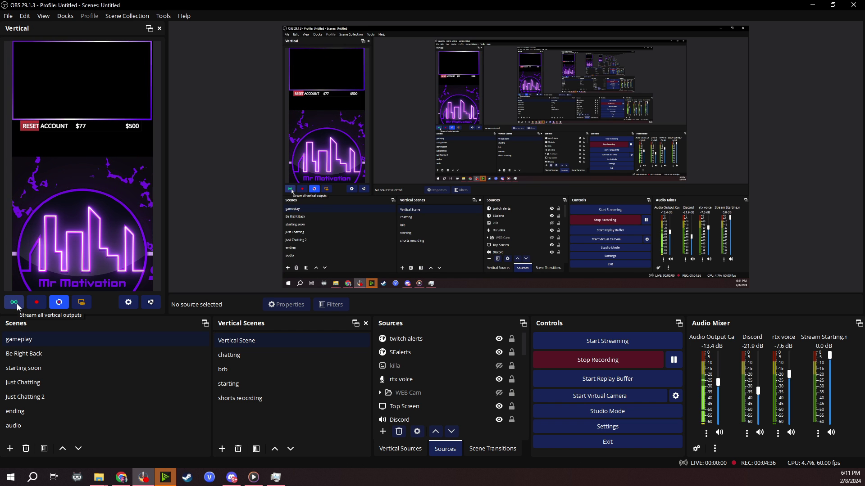
# Step: Switch from OBS back to the Vertical stream's YouTube Studio page in Chrome
pyautogui.hotkey('alt', 'Tab')
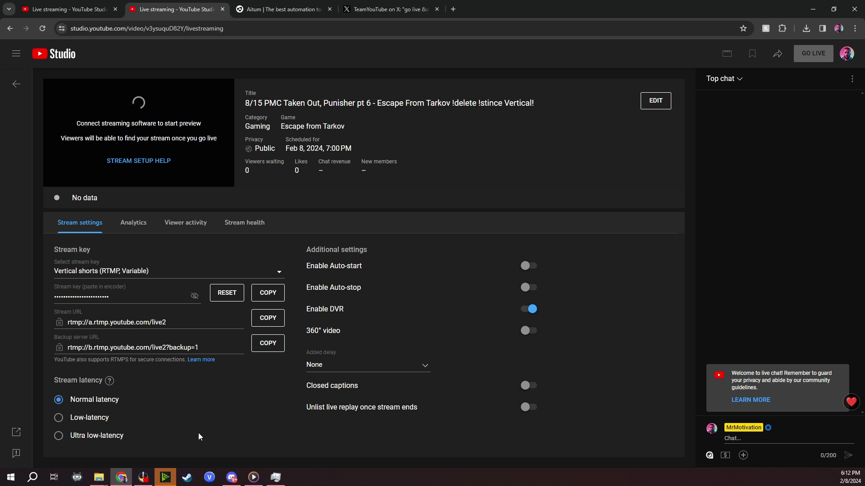
# Step: Bring OBS 29.1.3 to the front with its Vertical preview dock showing
pyautogui.moveTo(147, 478)
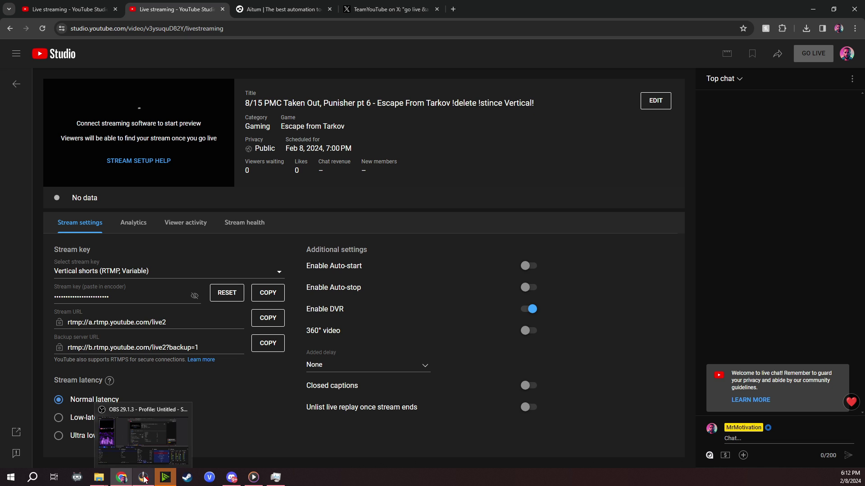
pyautogui.click(148, 479)
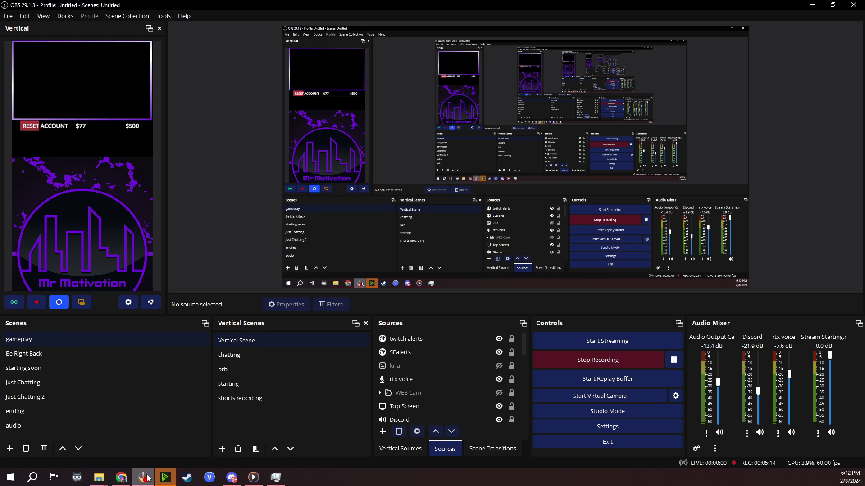